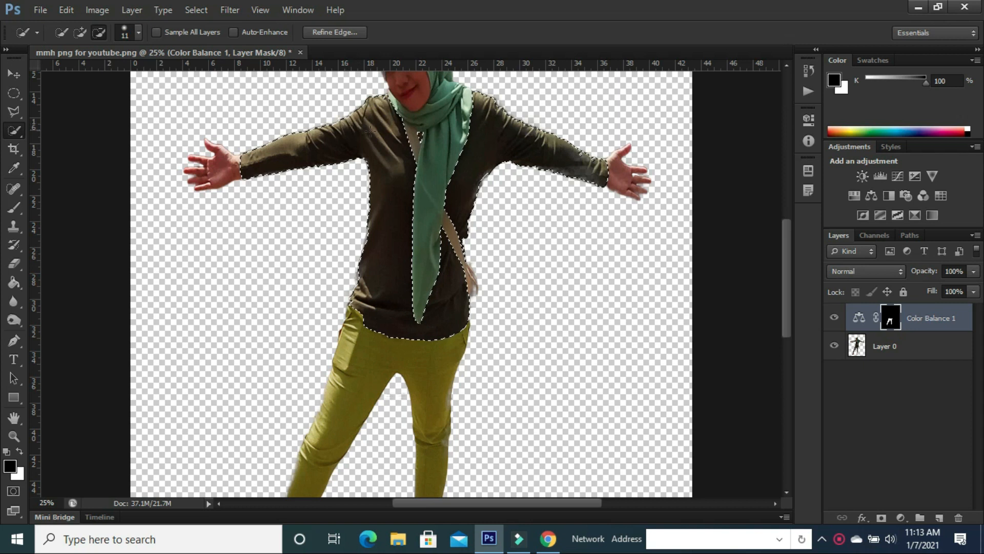
- Add a Color Balance adjustment layer named "baju" from the shirt selection
{"action": "key", "text": "ctrl+alt+r"}
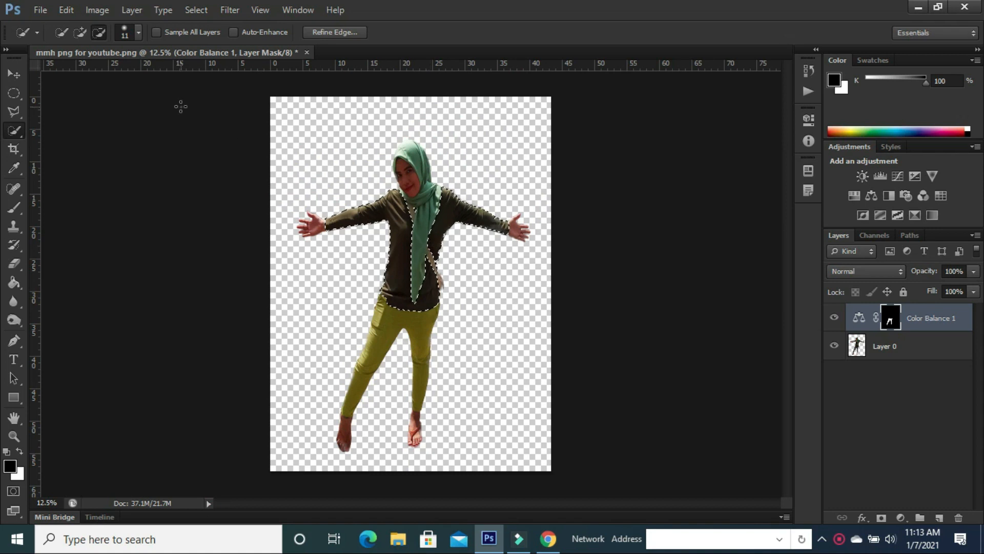
{"action": "left_click", "coordinate": [138, 10]}
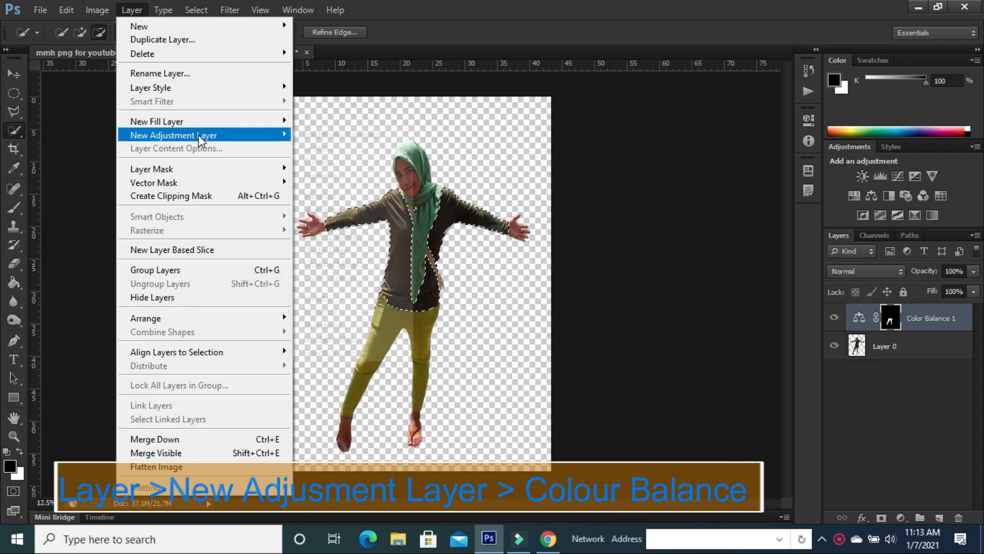
{"action": "mouse_move", "coordinate": [198, 135]}
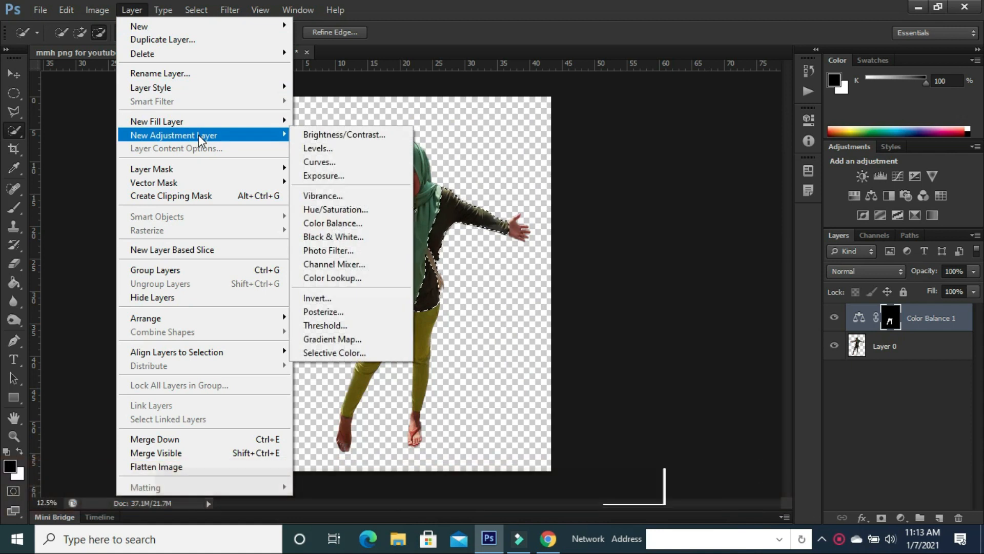
{"action": "left_click", "coordinate": [377, 223]}
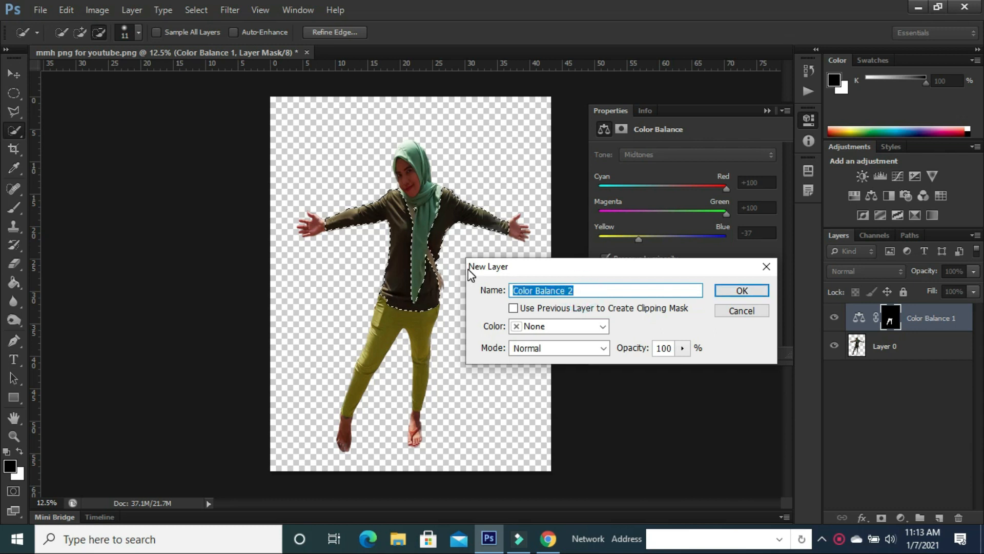
{"action": "type", "text": "baju"}
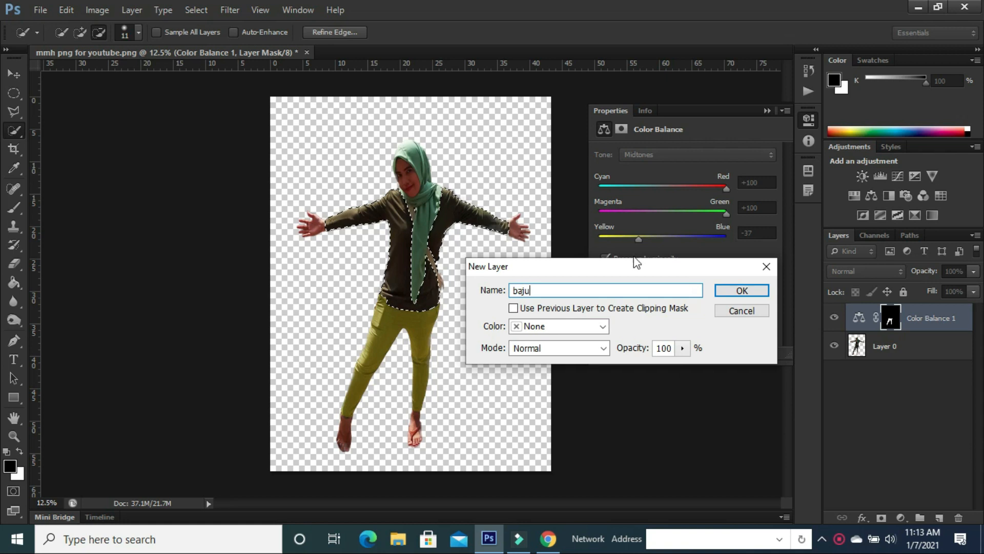
{"action": "left_click", "coordinate": [746, 292]}
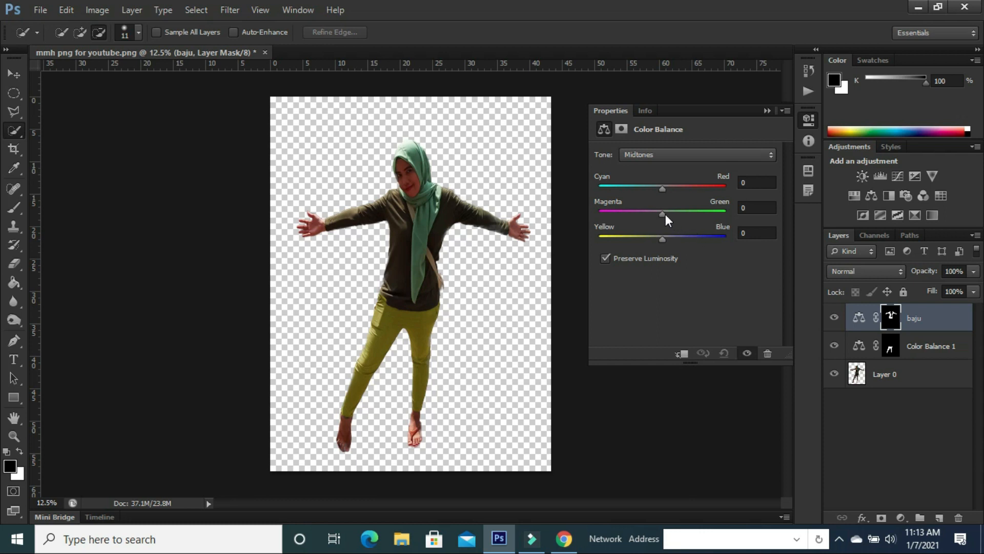
- Recolour the shirt's midtones magenta with Cyan–Red at +100, Magenta–Green at -66 and Yellow–Blue at about +63
{"action": "left_click_drag", "start_coordinate": [663, 213], "coordinate": [626, 212]}
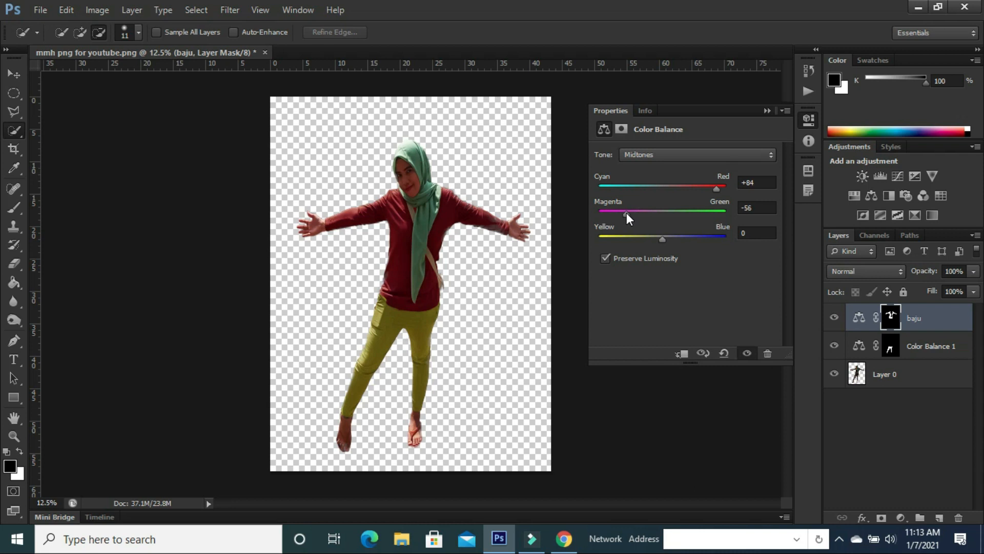
{"action": "left_click_drag", "start_coordinate": [716, 188], "coordinate": [704, 188]}
{"action": "mouse_move", "coordinate": [627, 211]}
{"action": "left_mouse_down"}
{"action": "mouse_move", "coordinate": [611, 209]}
{"action": "mouse_move", "coordinate": [620, 209]}
{"action": "left_mouse_up"}
{"action": "left_click_drag", "start_coordinate": [660, 241], "coordinate": [691, 241]}
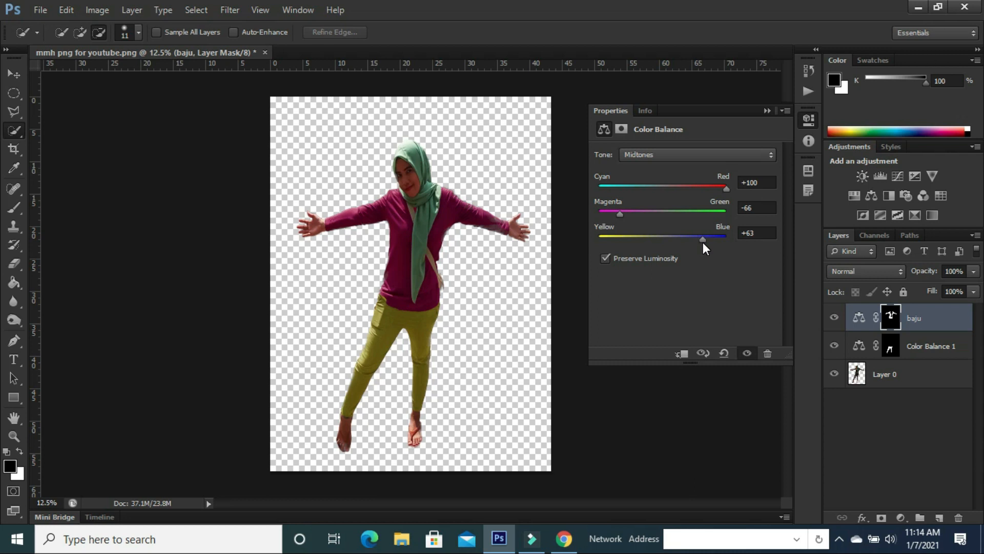
{"action": "left_click_drag", "start_coordinate": [703, 244], "coordinate": [706, 245]}
{"action": "left_click", "coordinate": [765, 111]}
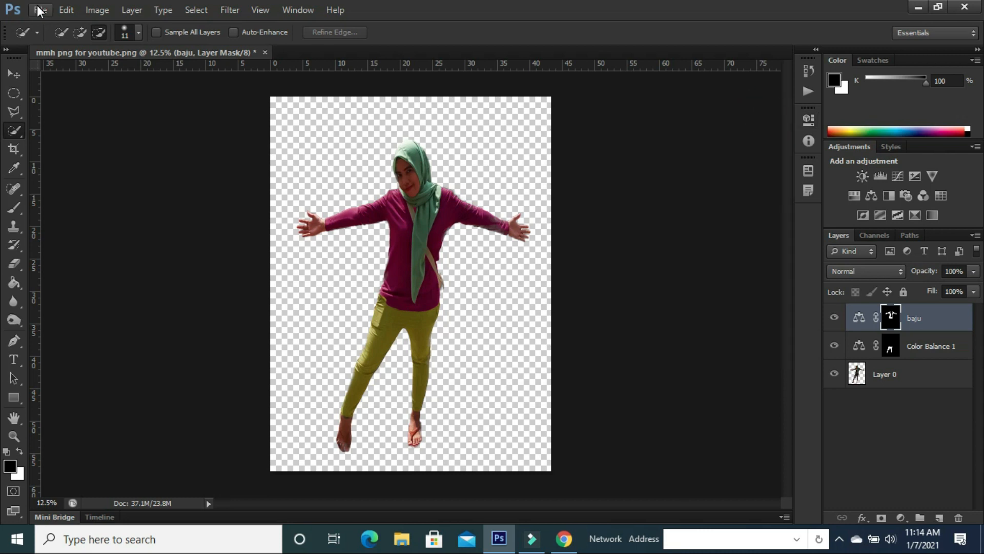
{"action": "left_click", "coordinate": [40, 9]}
{"action": "key", "text": "Escape"}
{"action": "key", "text": "ctrl+n"}
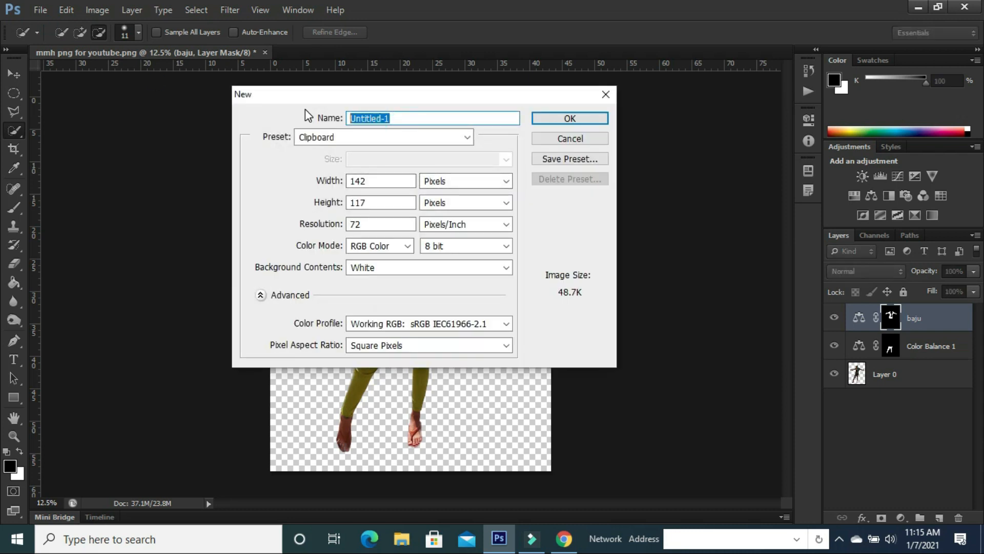
{"action": "type", "text": "@baju editing"}
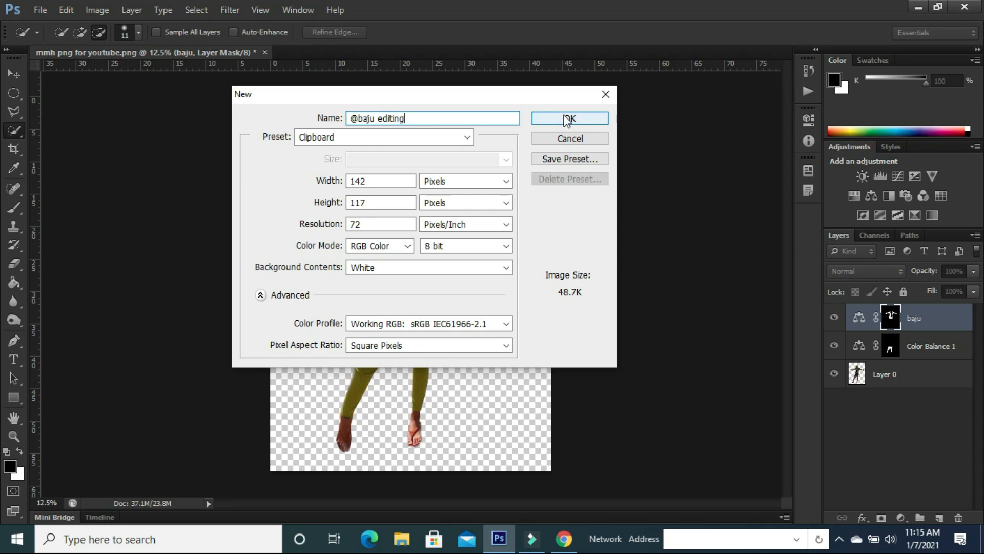
{"action": "left_click", "coordinate": [567, 119]}
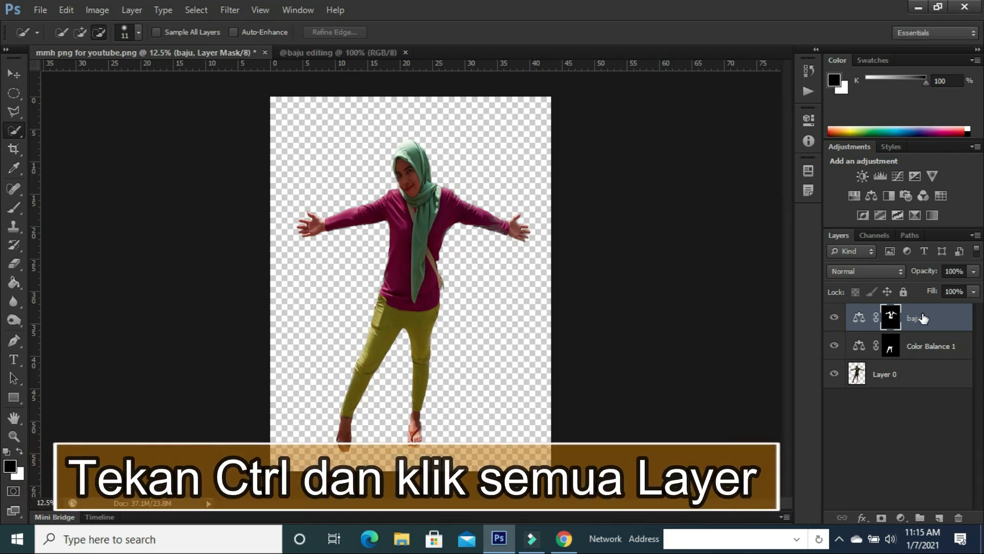
- Select the baju, Color Balance 1 and Layer 0 layers and flatten the image
{"action": "left_click", "coordinate": [929, 350], "text": "ctrl"}
{"action": "left_click", "coordinate": [920, 374], "text": "ctrl"}
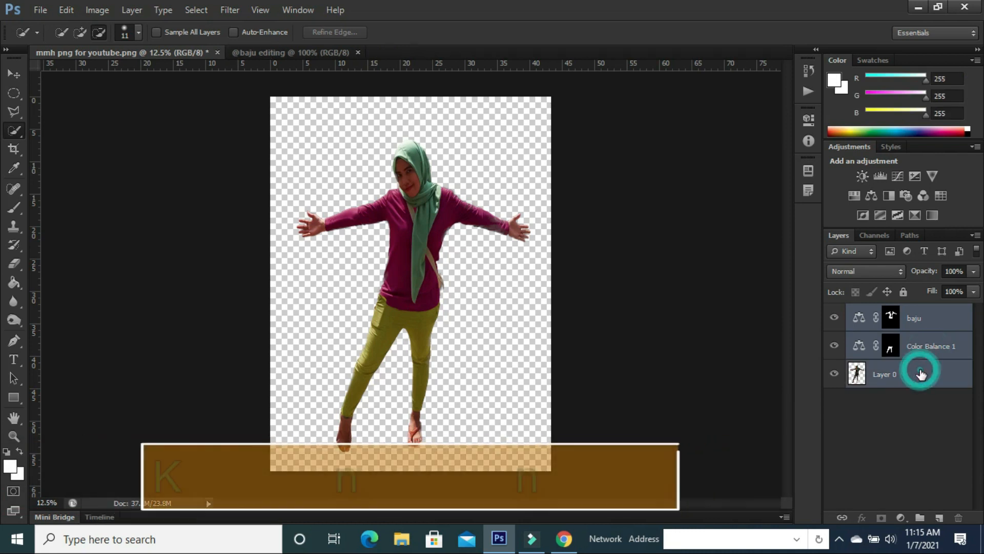
{"action": "right_click", "coordinate": [920, 370]}
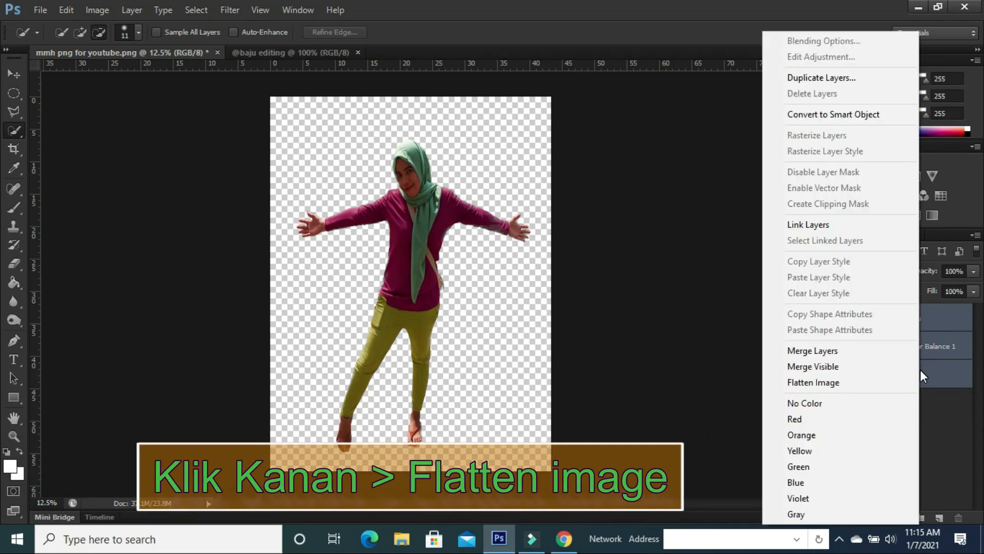
{"action": "left_click", "coordinate": [831, 382]}
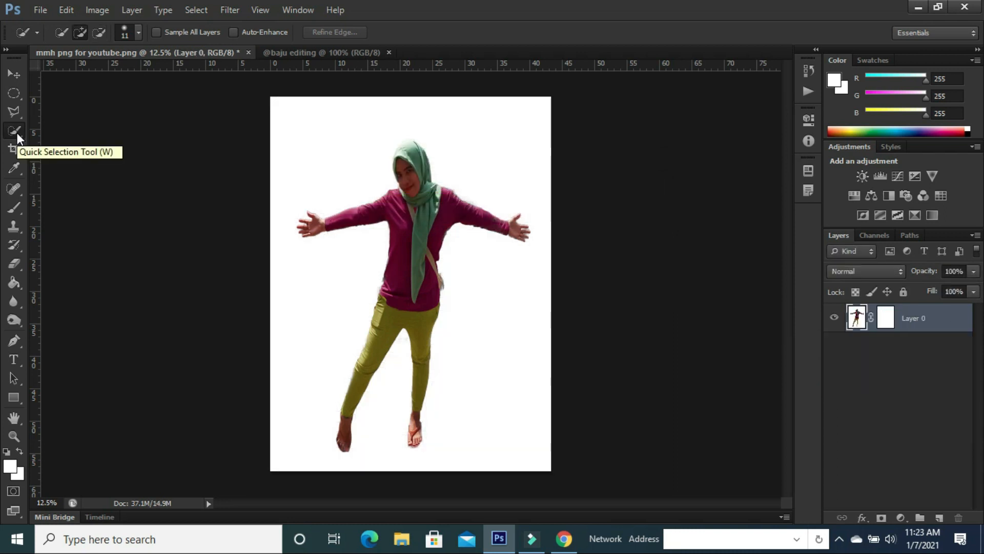
- Select the white background around the figure with an 87 px Quick Selection brush and cut it away
{"action": "left_click", "coordinate": [318, 126]}
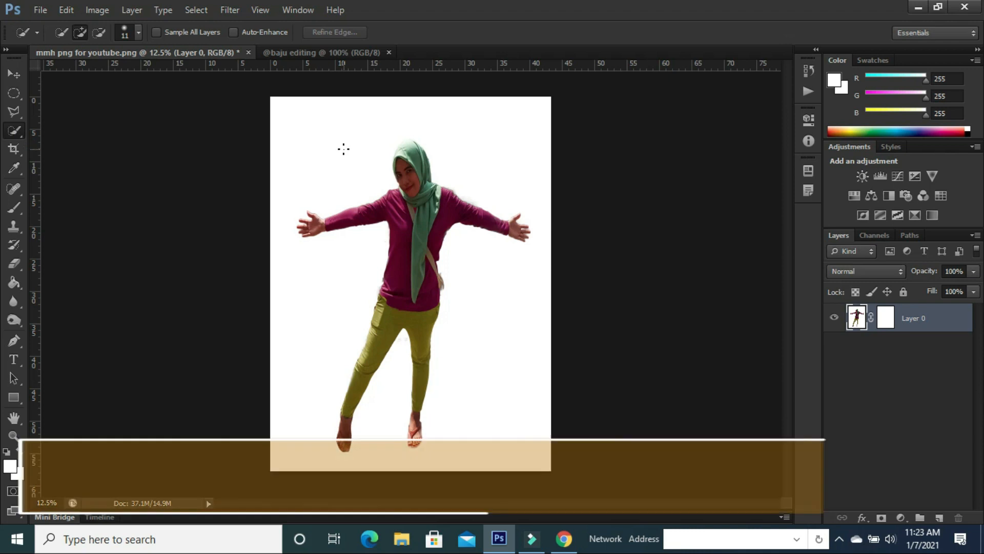
{"action": "left_click", "coordinate": [138, 32]}
{"action": "left_click_drag", "start_coordinate": [60, 74], "coordinate": [119, 76]}
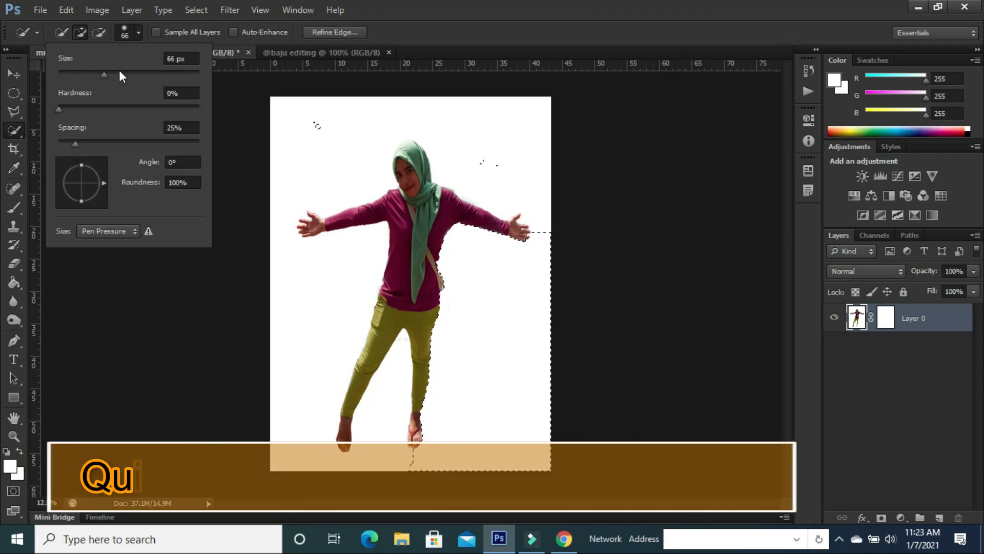
{"action": "left_click", "coordinate": [361, 142]}
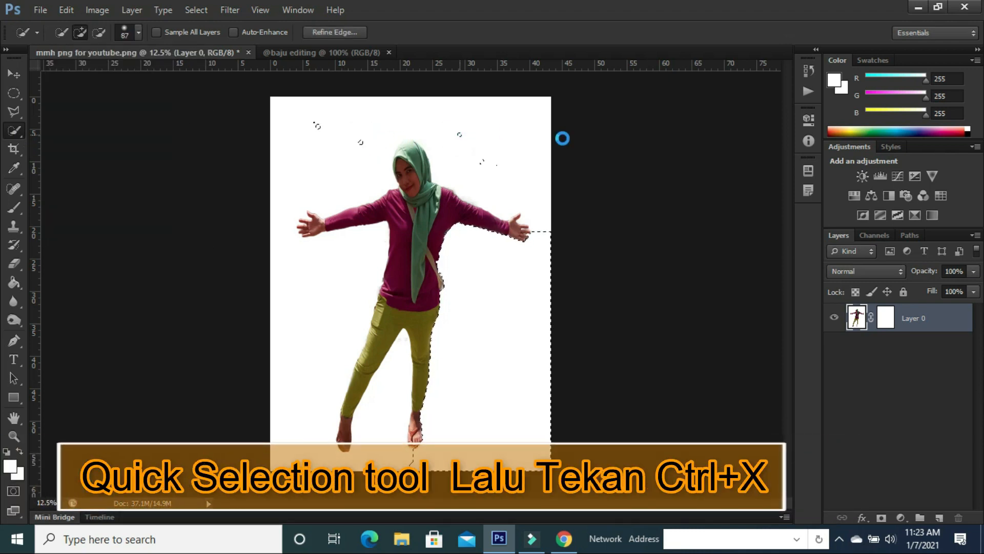
{"action": "left_click", "coordinate": [525, 137]}
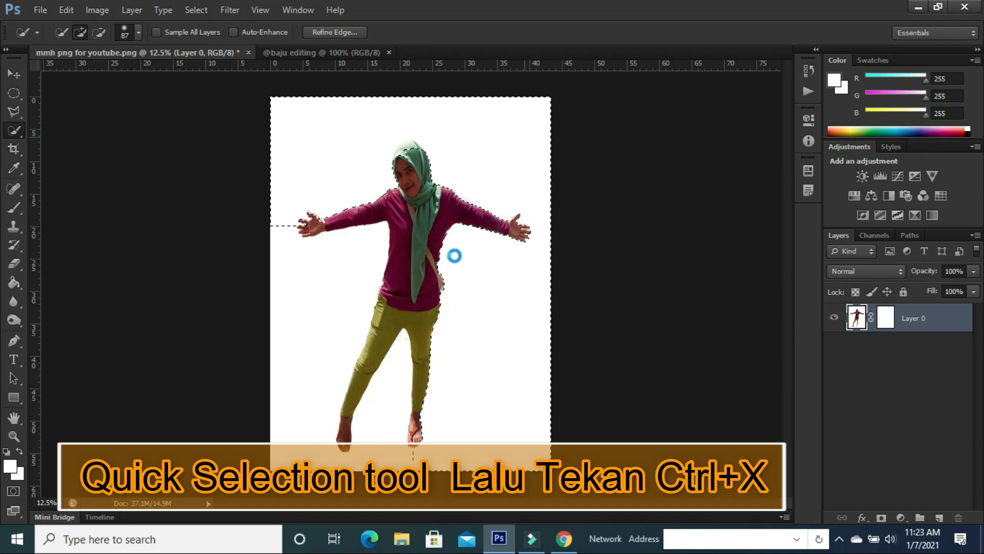
{"action": "left_click", "coordinate": [321, 303]}
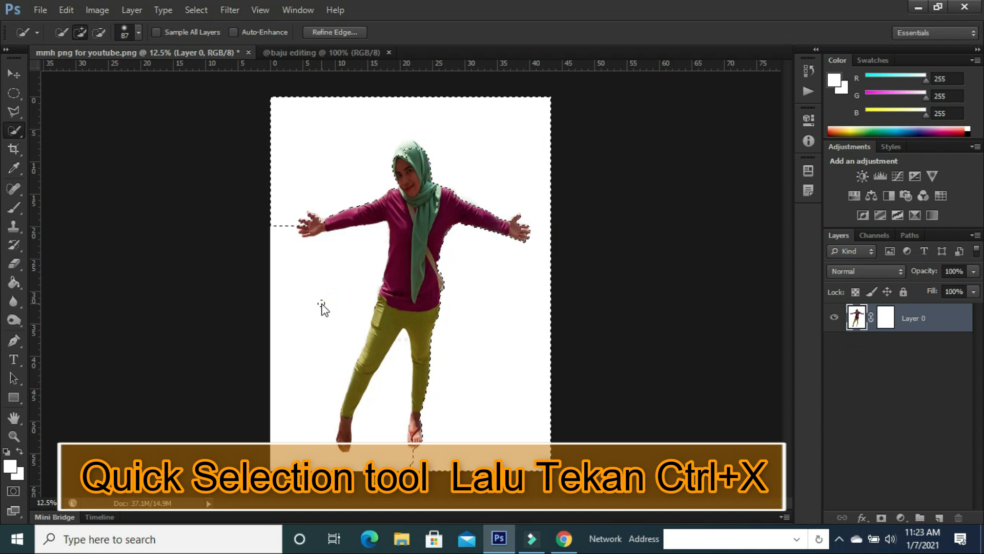
{"action": "left_click", "coordinate": [291, 352]}
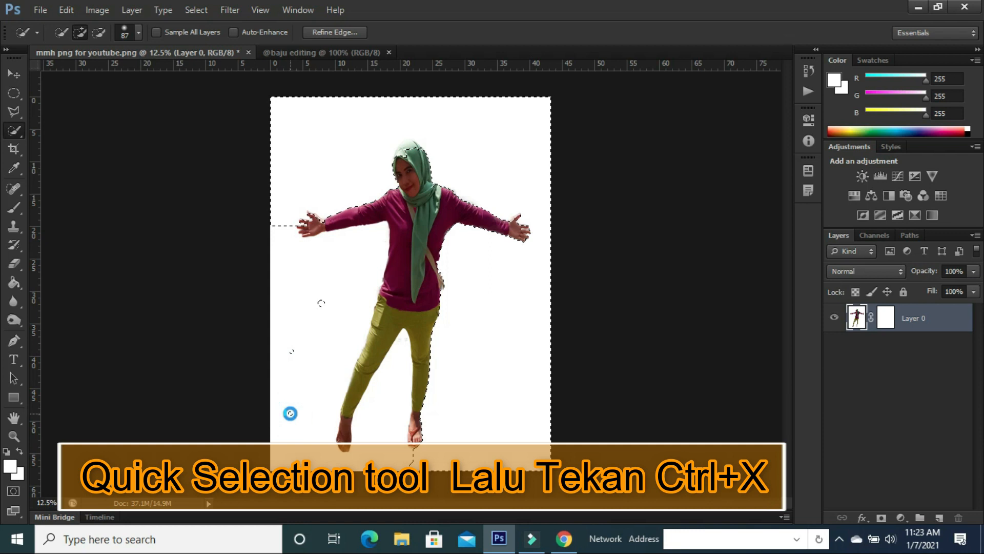
{"action": "left_click", "coordinate": [327, 350]}
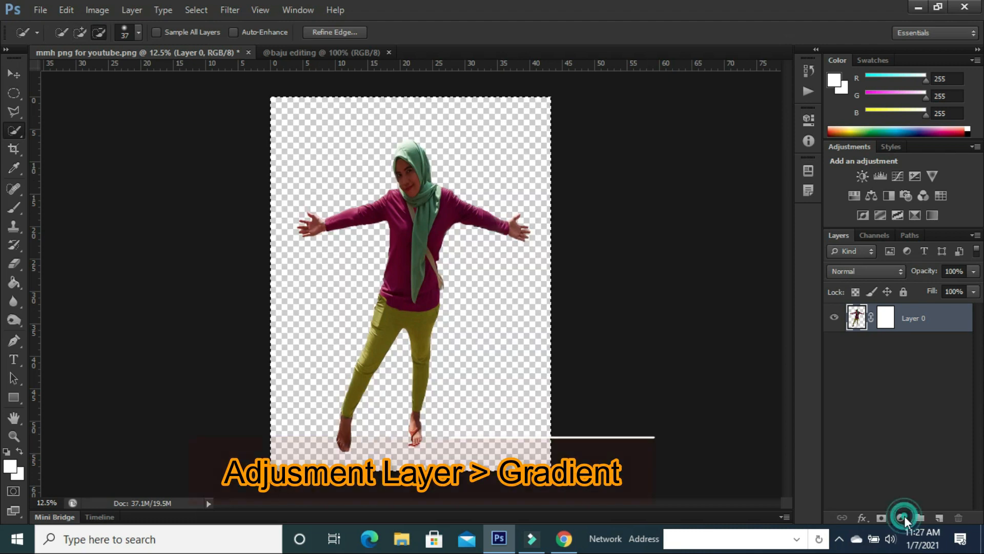
- Add a Gradient fill layer above the figure using the Yellow, Violet preset
{"action": "left_click", "coordinate": [902, 517]}
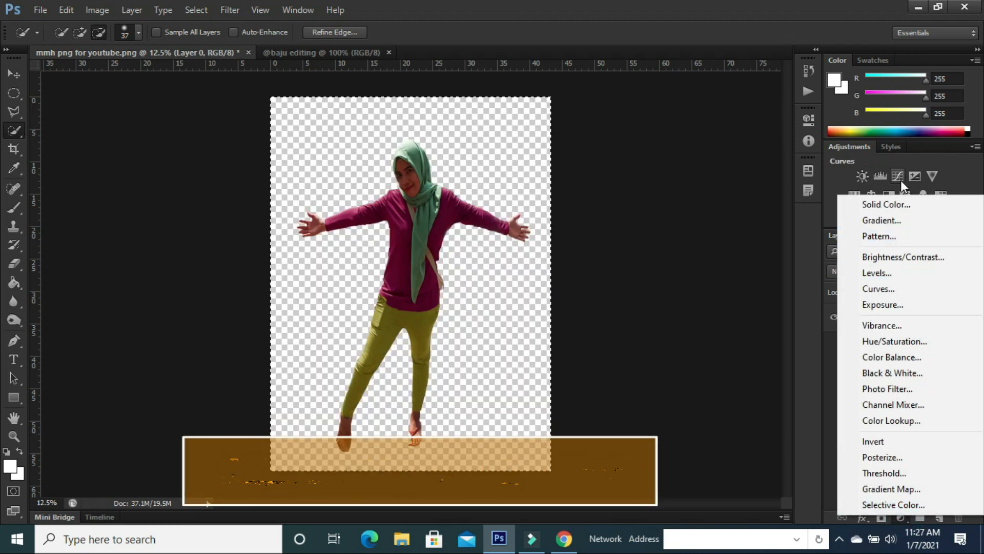
{"action": "left_click", "coordinate": [900, 223]}
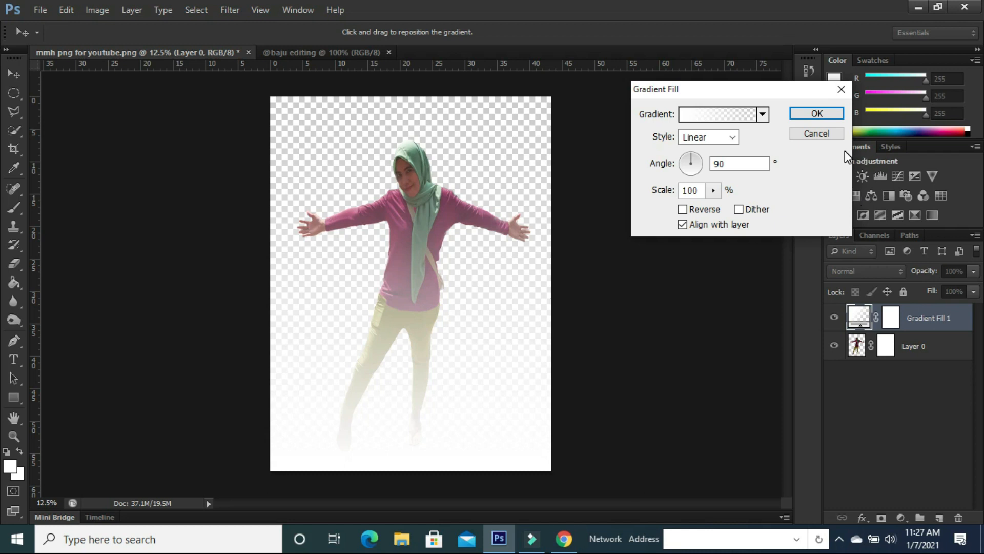
{"action": "left_click", "coordinate": [763, 114]}
{"action": "left_click", "coordinate": [768, 147]}
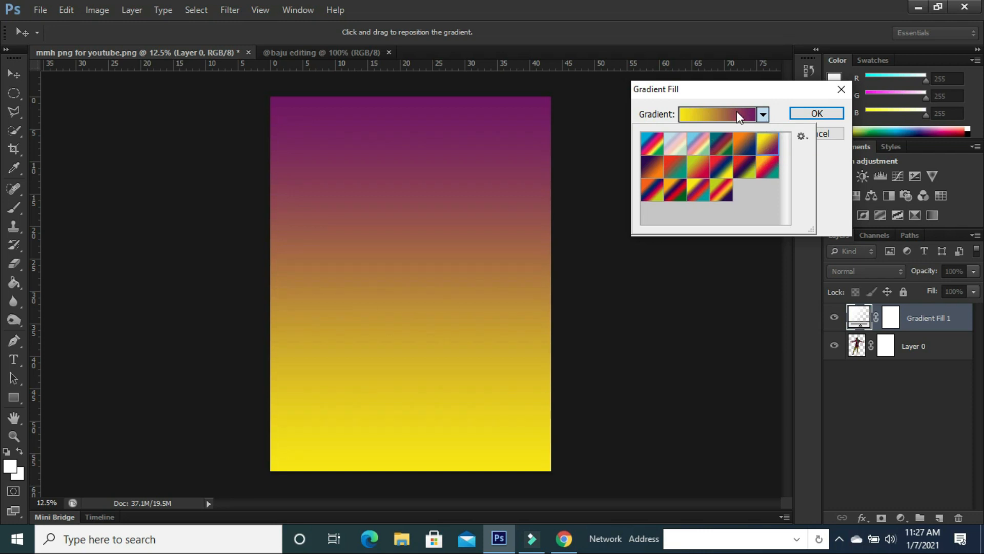
- Change the gradient's violet end stop to green 00ff00 and set its smoothness to about 65%
{"action": "left_click", "coordinate": [737, 113]}
{"action": "left_click", "coordinate": [737, 113]}
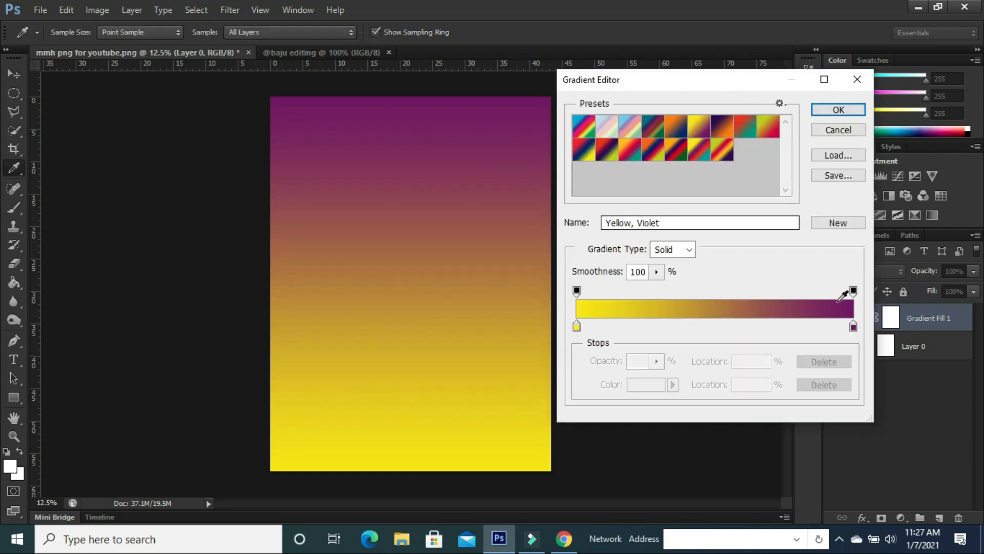
{"action": "left_click", "coordinate": [854, 326]}
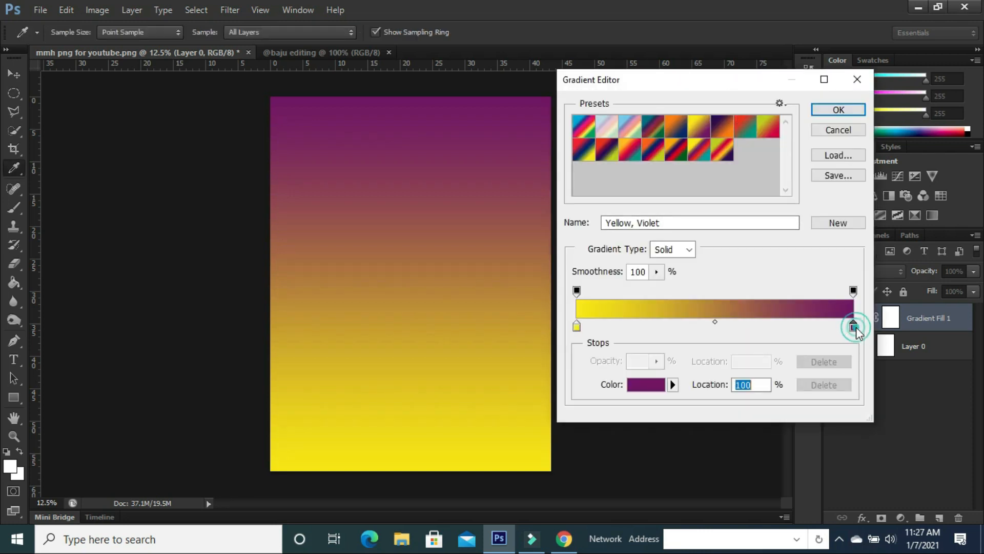
{"action": "left_click", "coordinate": [651, 382]}
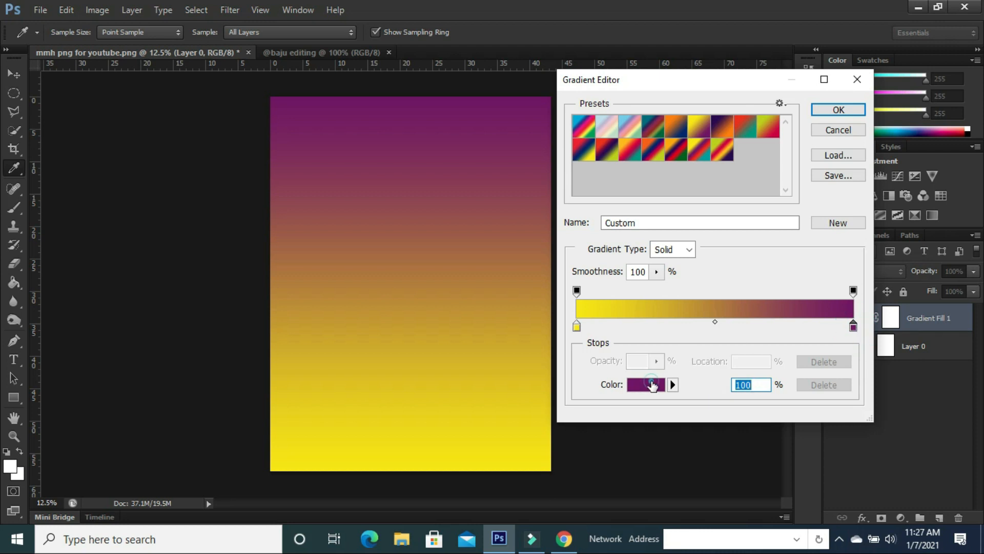
{"action": "left_click", "coordinate": [652, 387]}
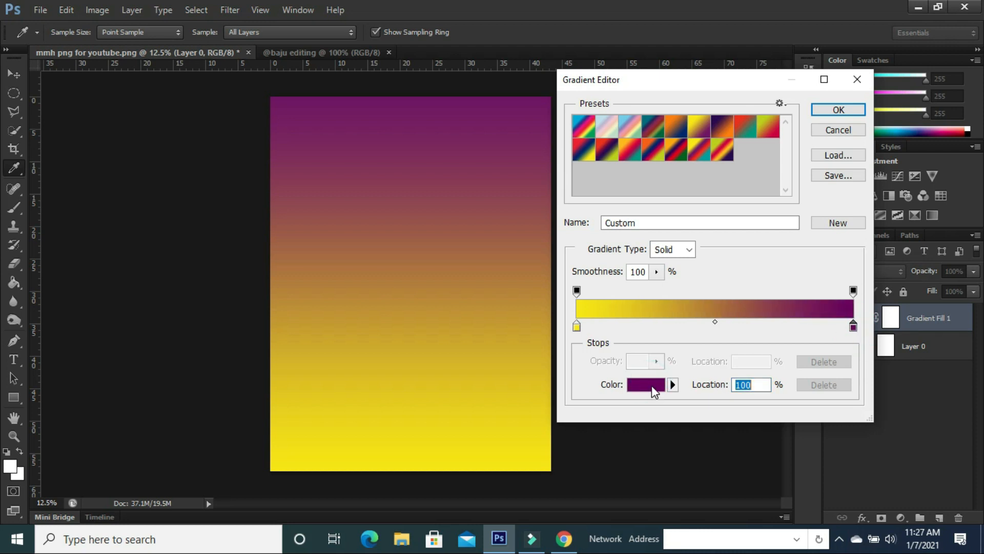
{"action": "left_click", "coordinate": [652, 388]}
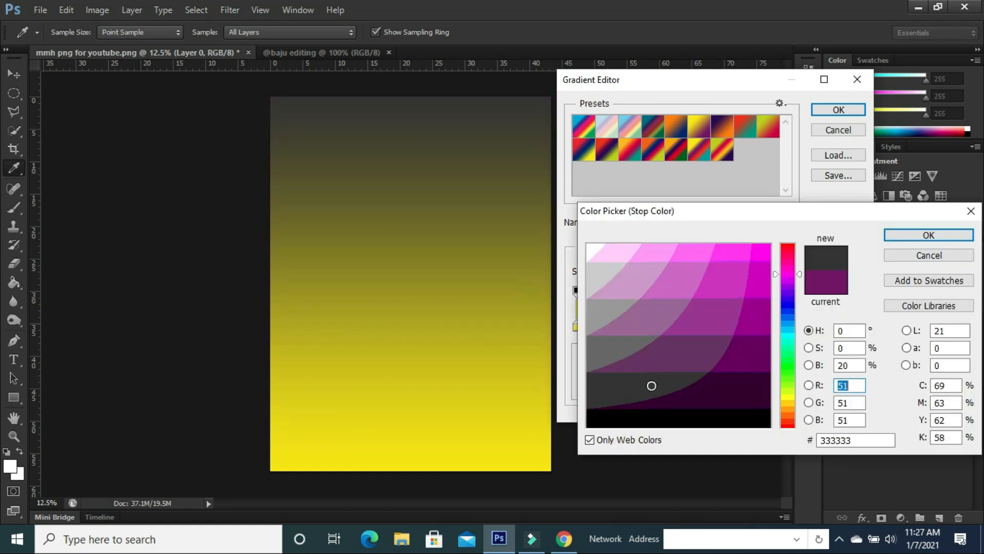
{"action": "left_click", "coordinate": [789, 369]}
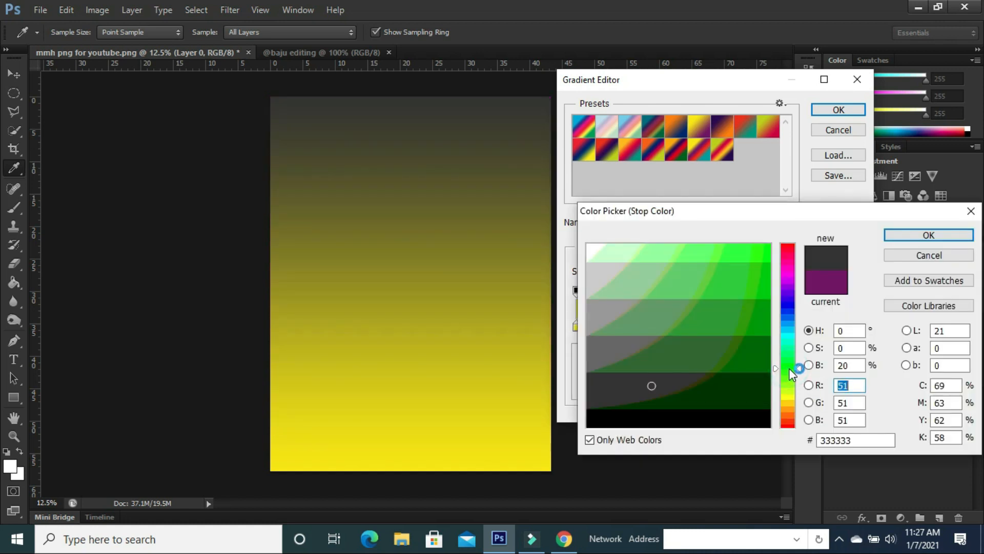
{"action": "left_click", "coordinate": [764, 250]}
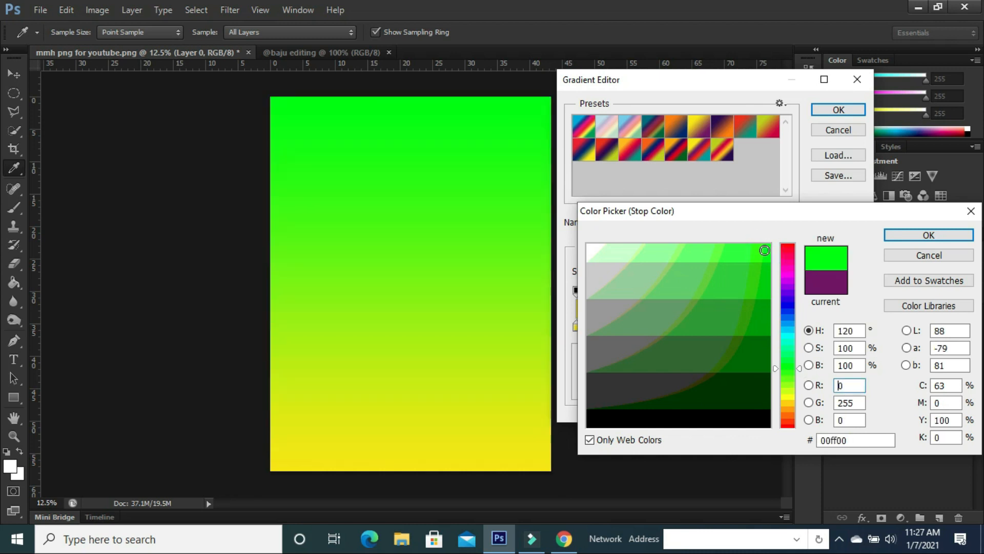
{"action": "left_click", "coordinate": [919, 234]}
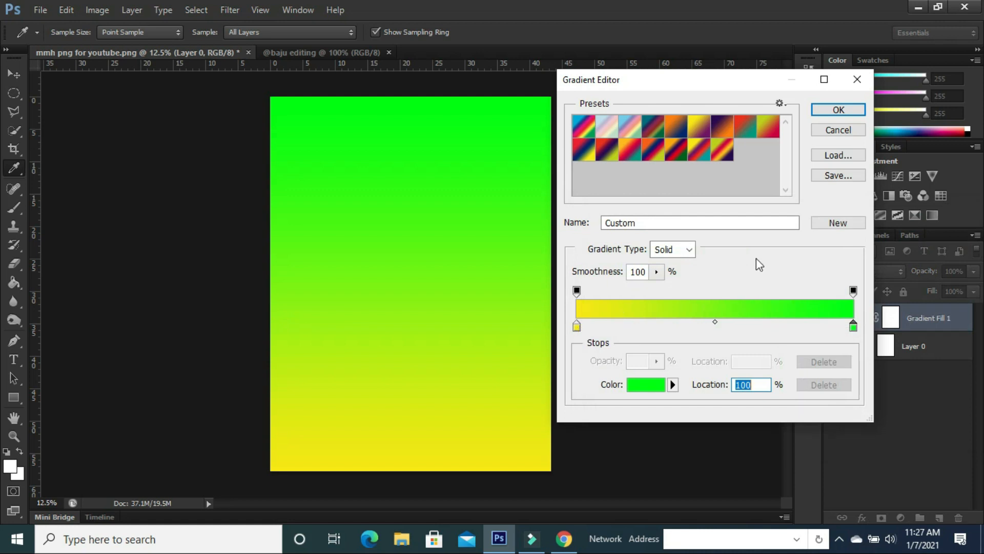
{"action": "left_click", "coordinate": [656, 271]}
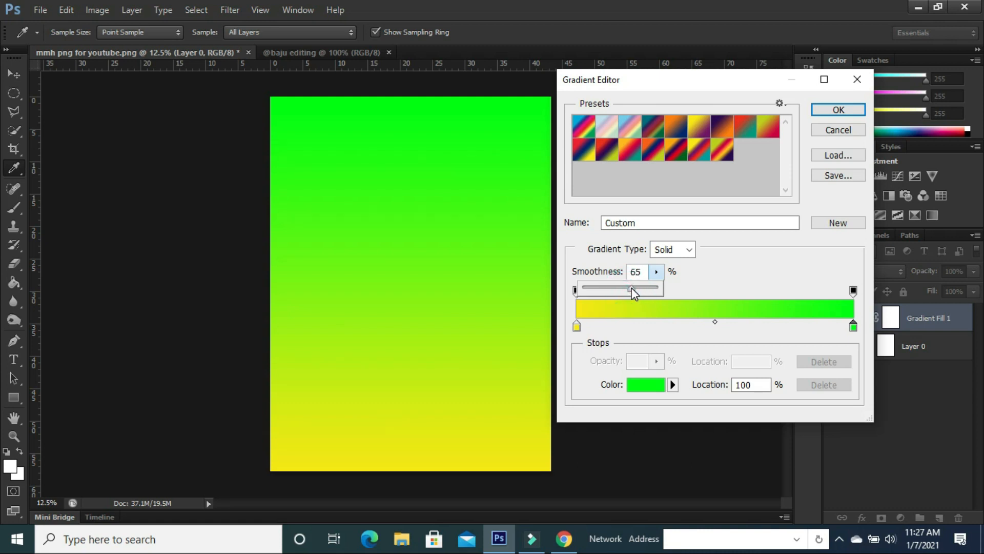
{"action": "left_click", "coordinate": [850, 109]}
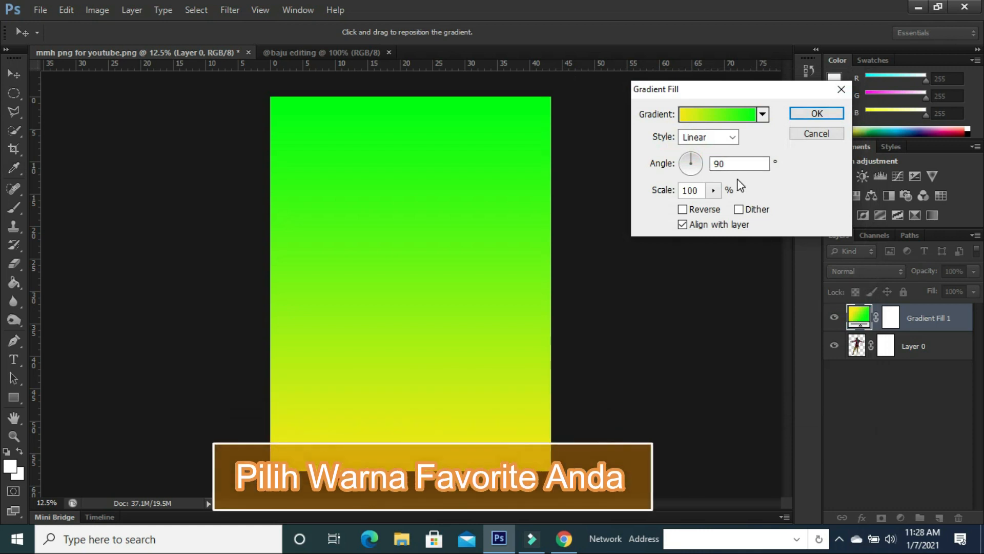
- Set the gradient fill's style to Radial with a scale of about 110% and apply it
{"action": "left_click", "coordinate": [733, 137]}
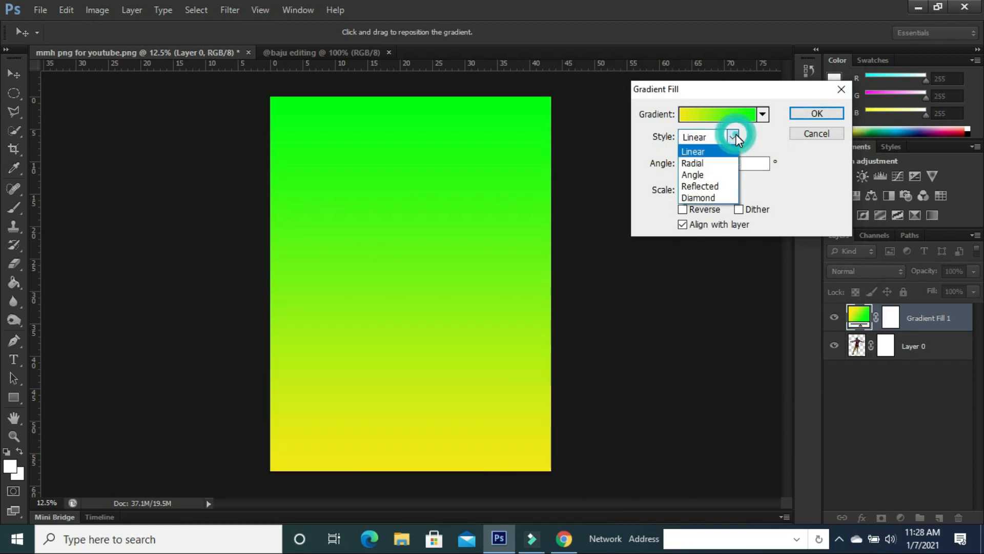
{"action": "left_click", "coordinate": [709, 162]}
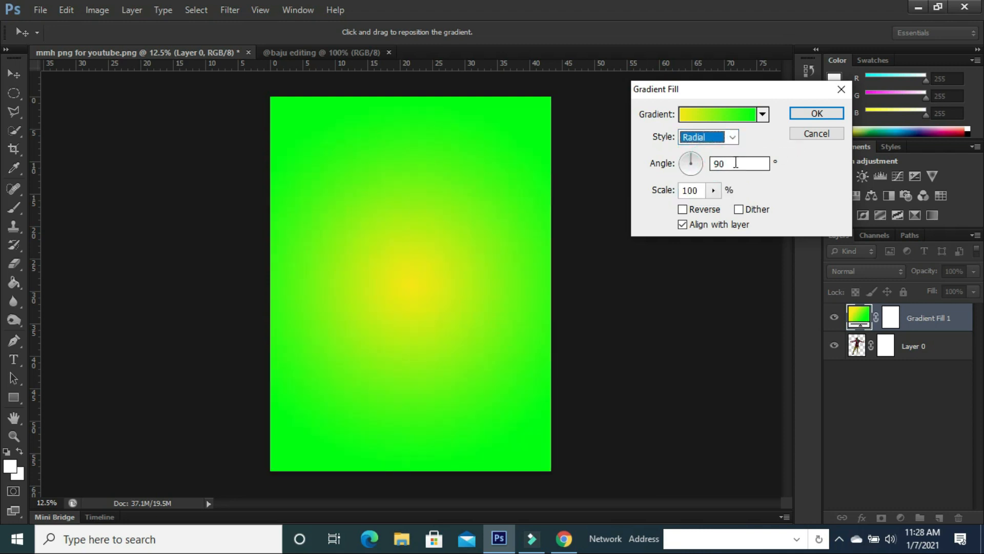
{"action": "left_click", "coordinate": [713, 192]}
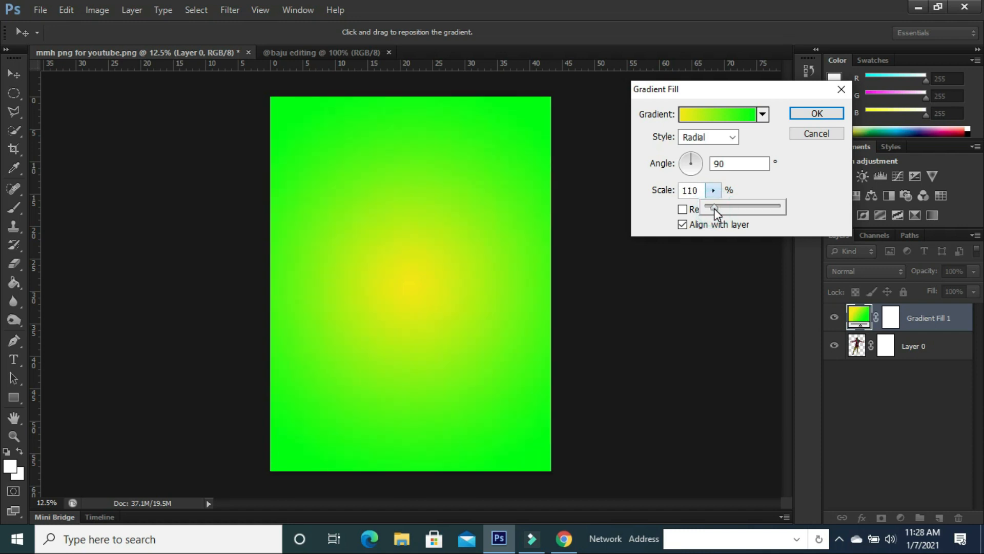
{"action": "left_click", "coordinate": [808, 114]}
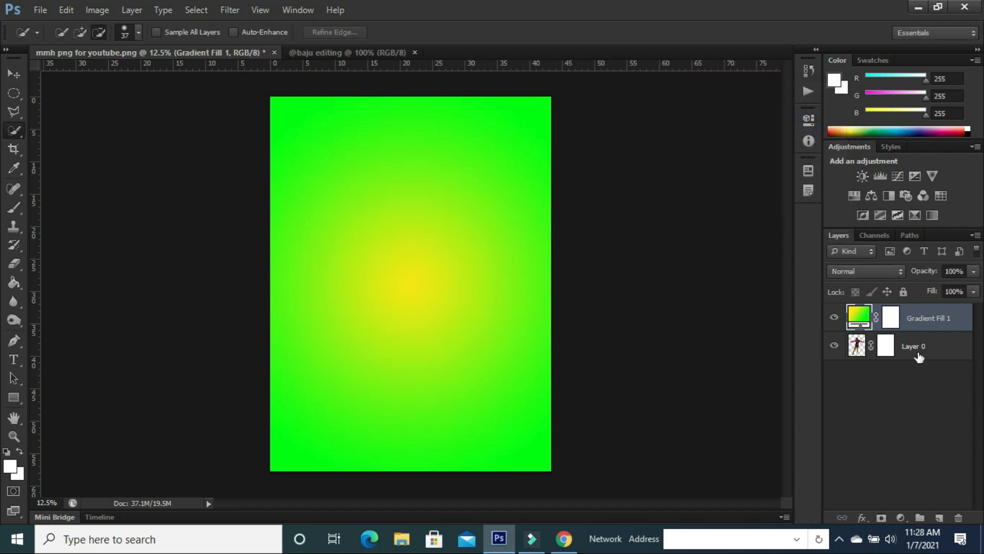
- Move Layer 0 with the cut-out figure above the Gradient Fill 1 layer
{"action": "left_click_drag", "start_coordinate": [917, 345], "coordinate": [923, 313]}
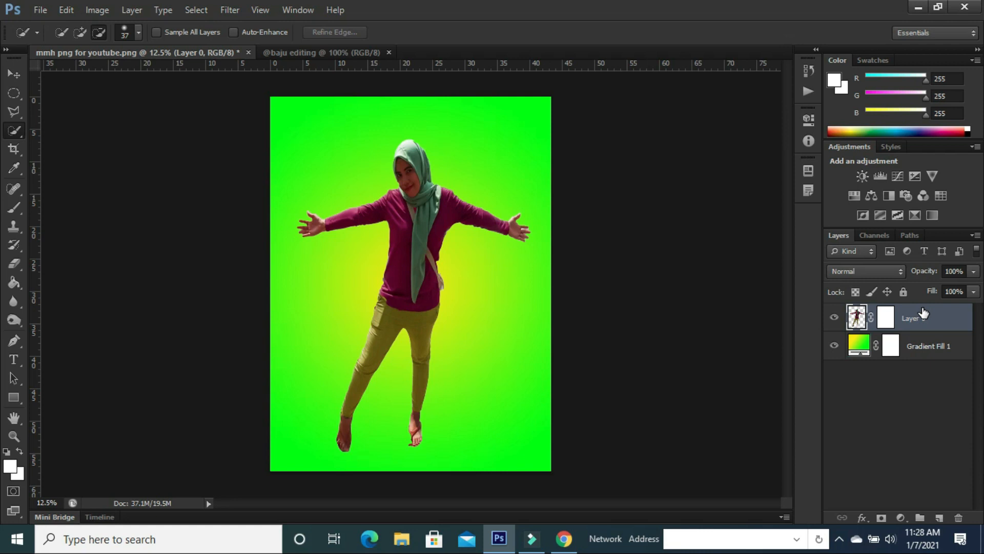
- Open the file commands for the finished composition
{"action": "left_click", "coordinate": [40, 11]}
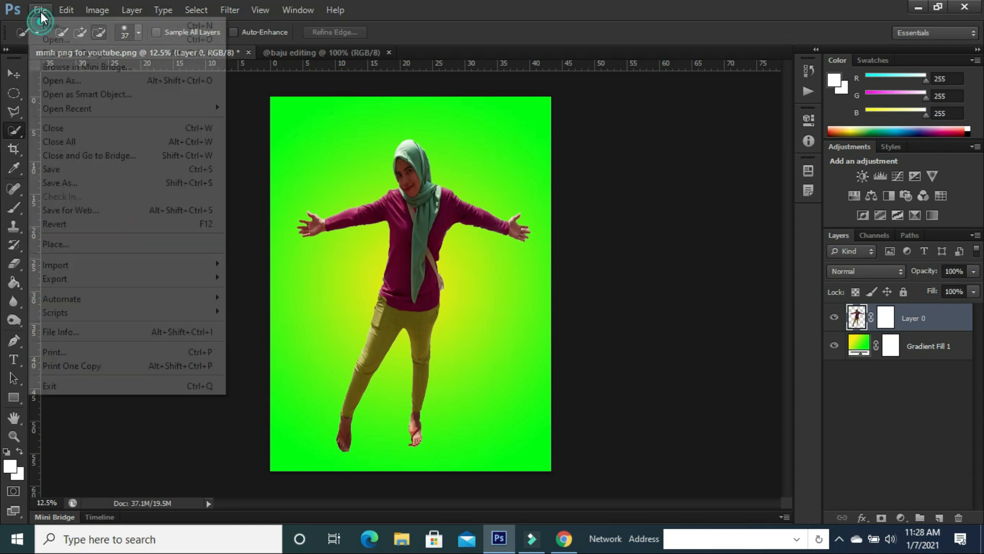